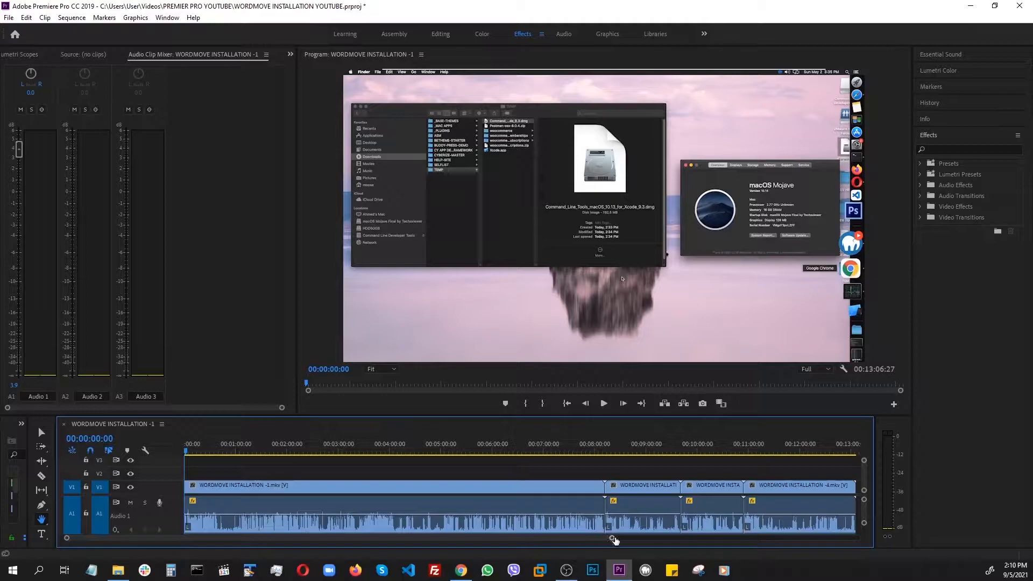
# Step: Zoom into the timeline and split the first WORDMOVE INSTALLATION -1 clip at 00:00:03:20 and 00:00:09:40
pyautogui.moveTo(612, 539); pyautogui.dragTo(403, 559)
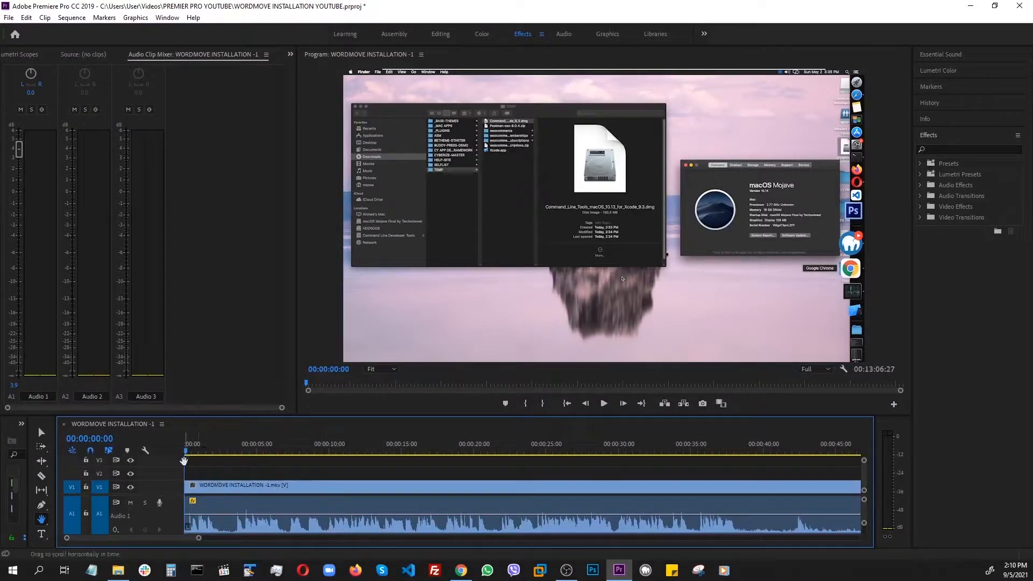
pyautogui.press('space')
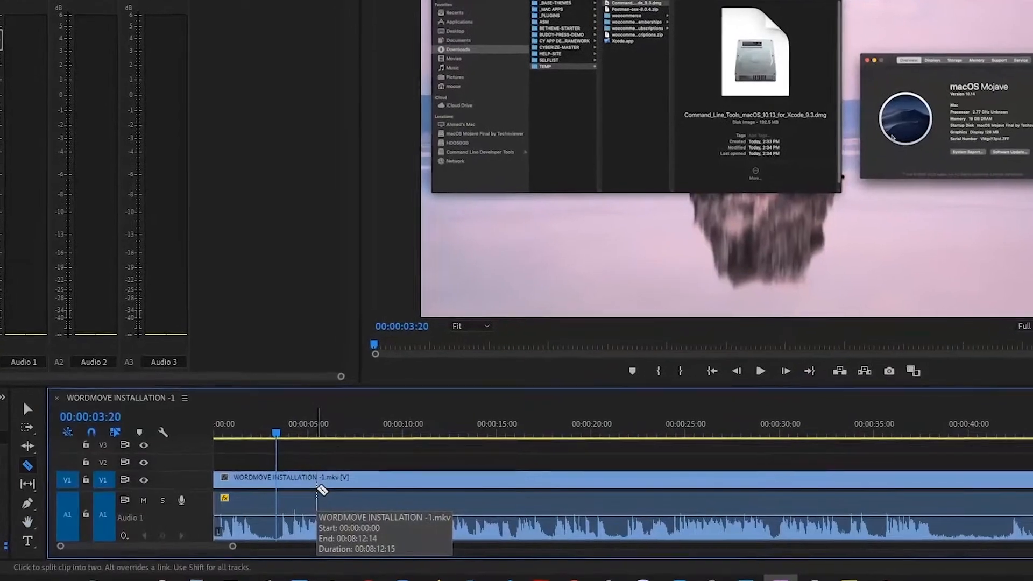
pyautogui.press('c')
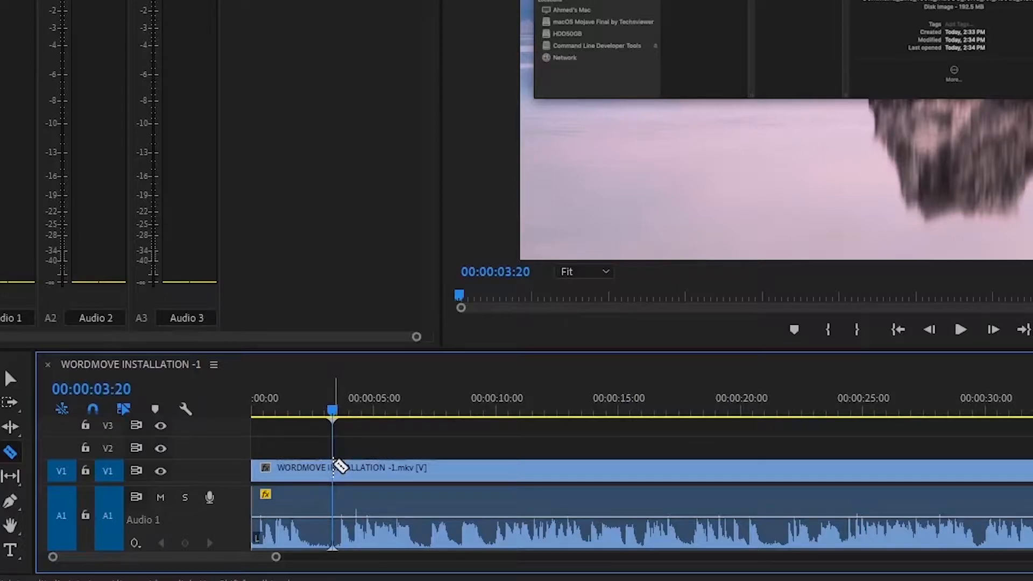
pyautogui.click(334, 464)
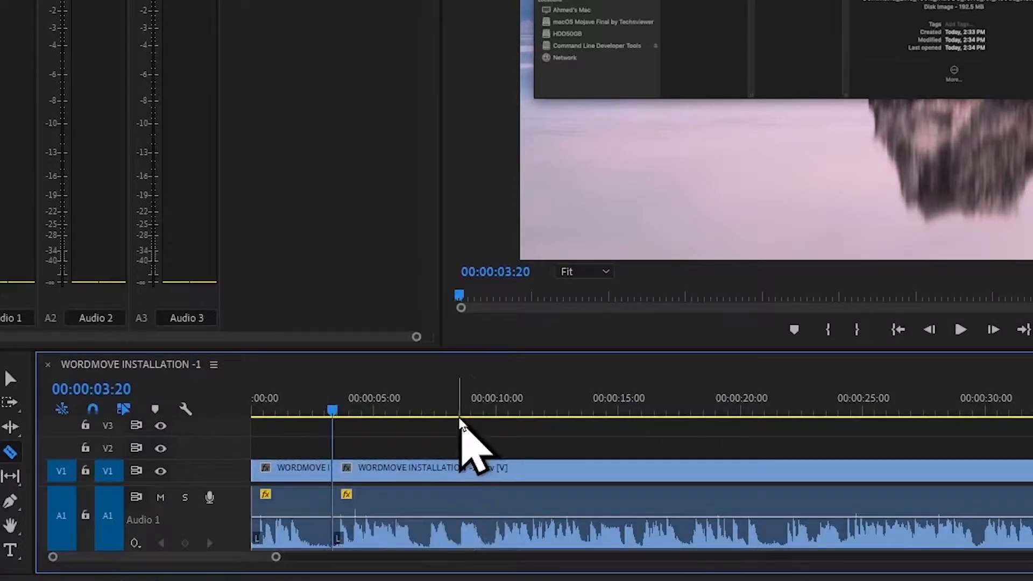
pyautogui.press('space')
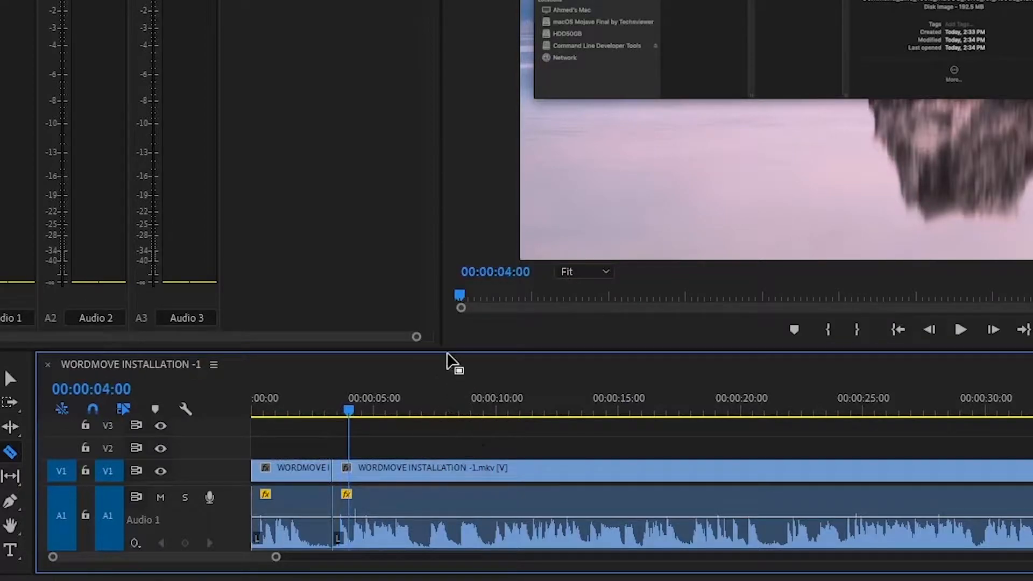
pyautogui.press('space')
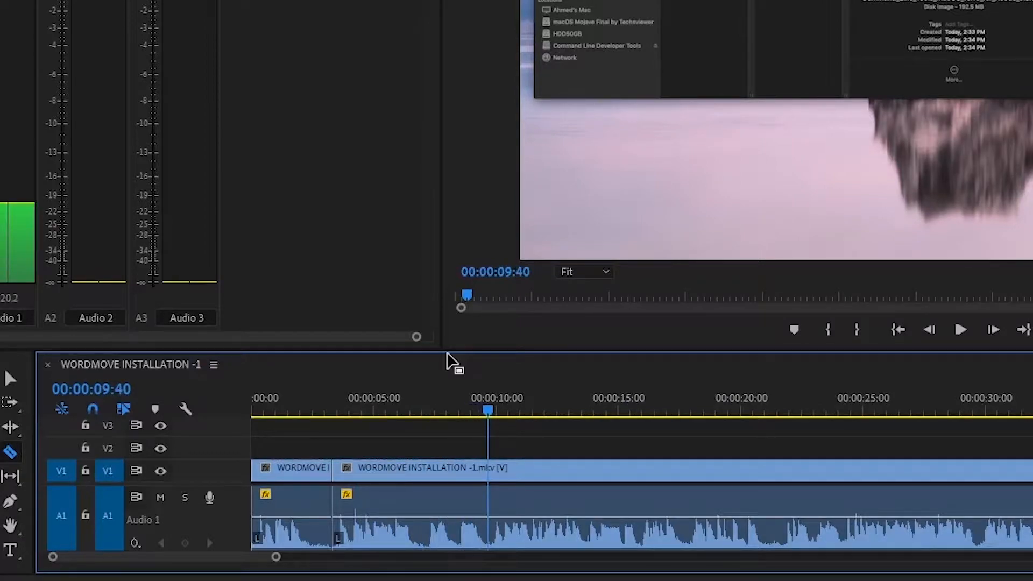
pyautogui.click(489, 477)
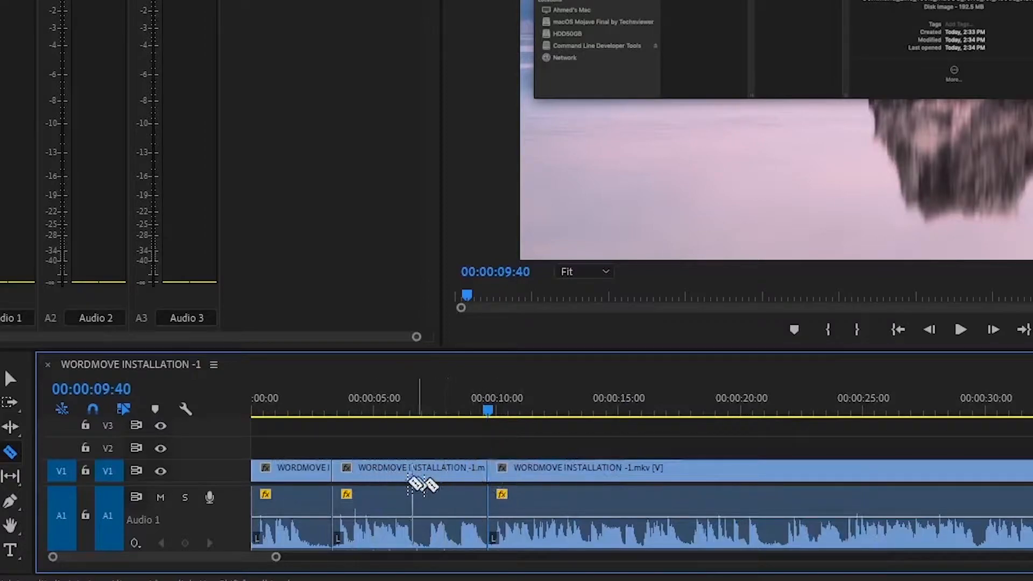
# Step: Select the middle segment between the two cuts and set its Scale to 138
pyautogui.click(10, 378)
pyautogui.press('Up')
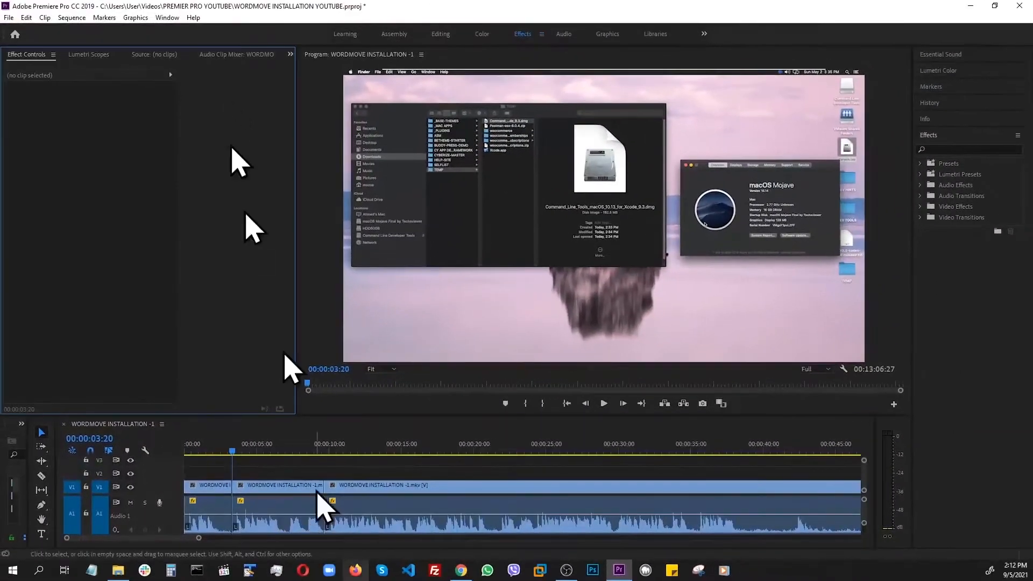
pyautogui.click(289, 508)
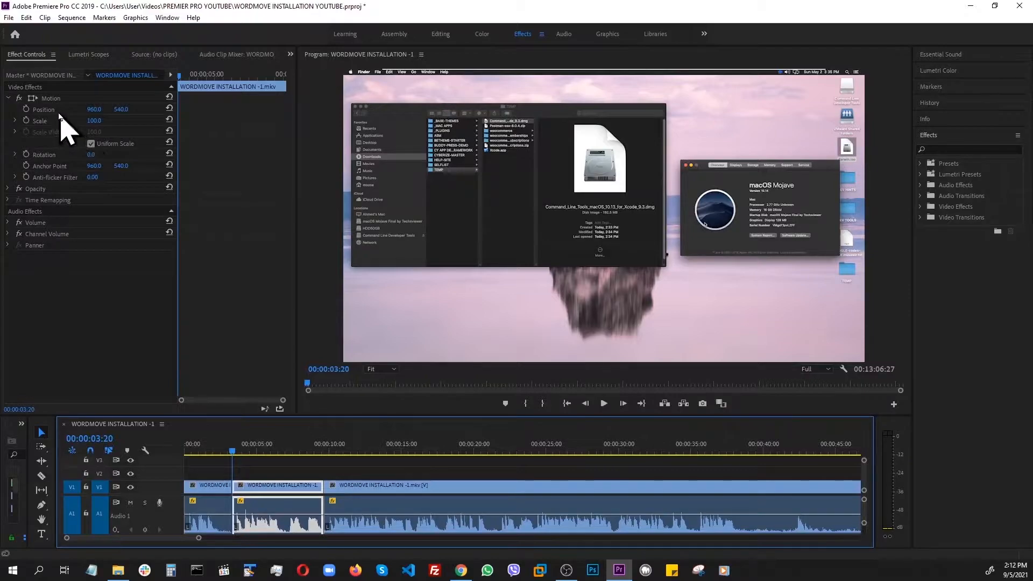
pyautogui.moveTo(97, 122)
pyautogui.mouseDown()
pyautogui.moveTo(85, 122)
pyautogui.moveTo(117, 122)
pyautogui.mouseUp()
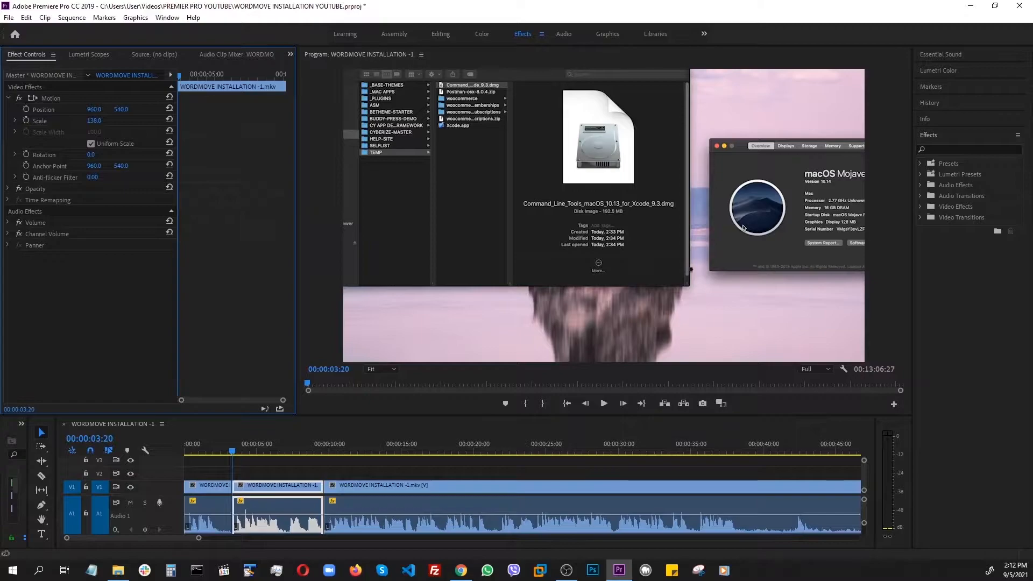
# Step: Play the sequence from the beginning past the enlarged middle segment to preview the instant zoom
pyautogui.click(212, 466)
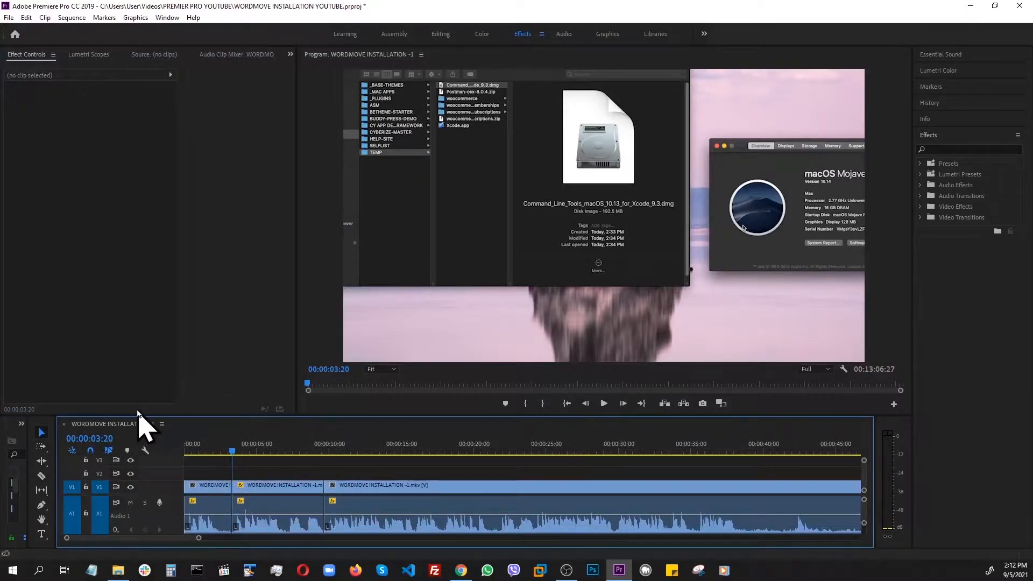
pyautogui.press('Home')
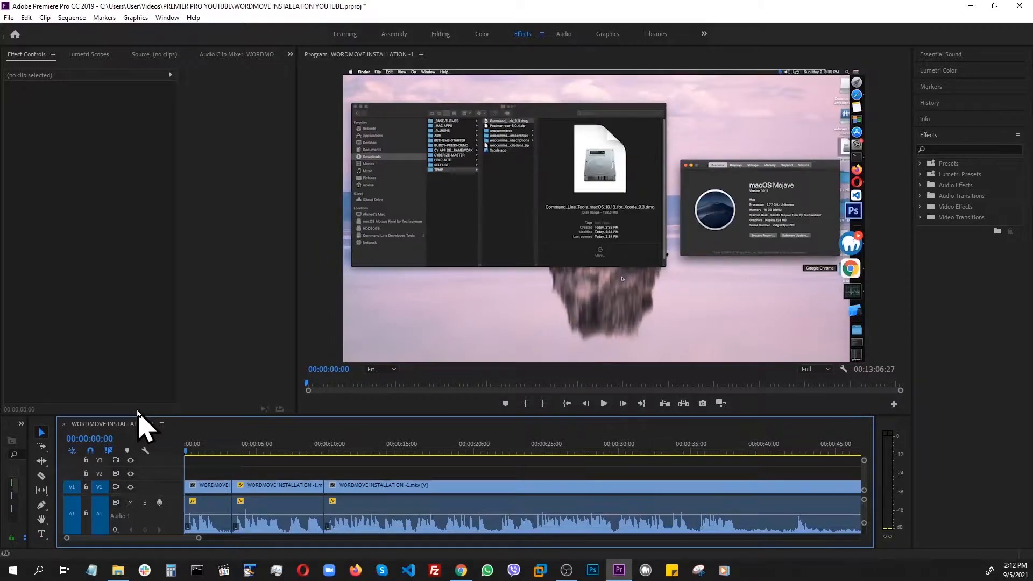
pyautogui.press('space')
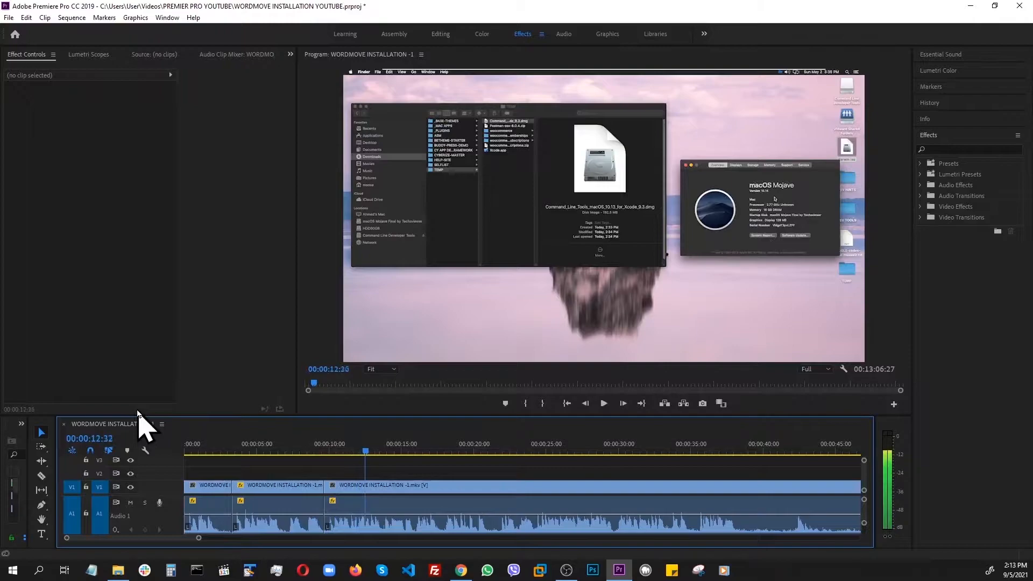
pyautogui.press('space')
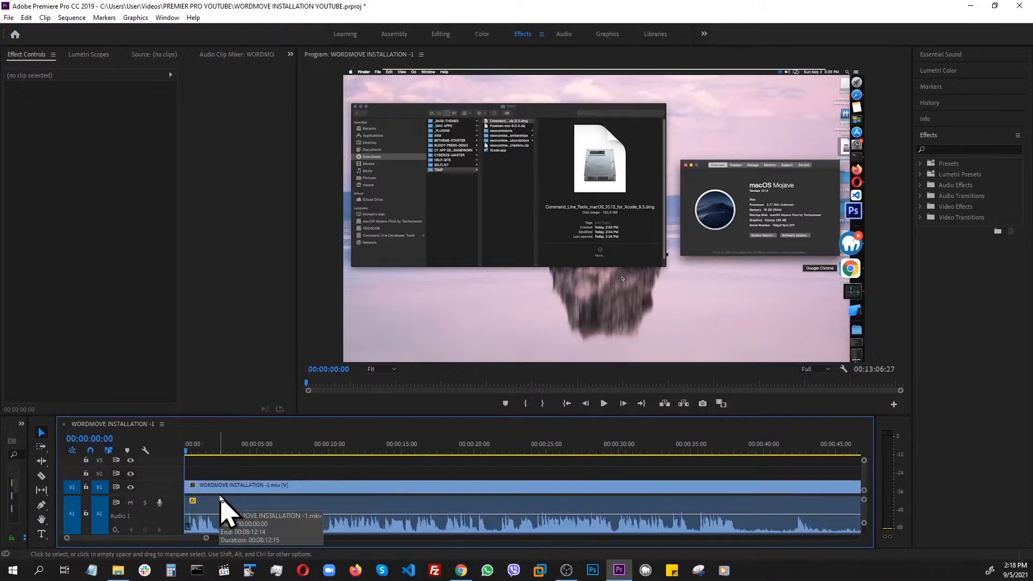
# Step: Split the unedited WORDMOVE INSTALLATION -1 clip at 00:00:02:40 and 00:00:12:53
pyautogui.press('space')
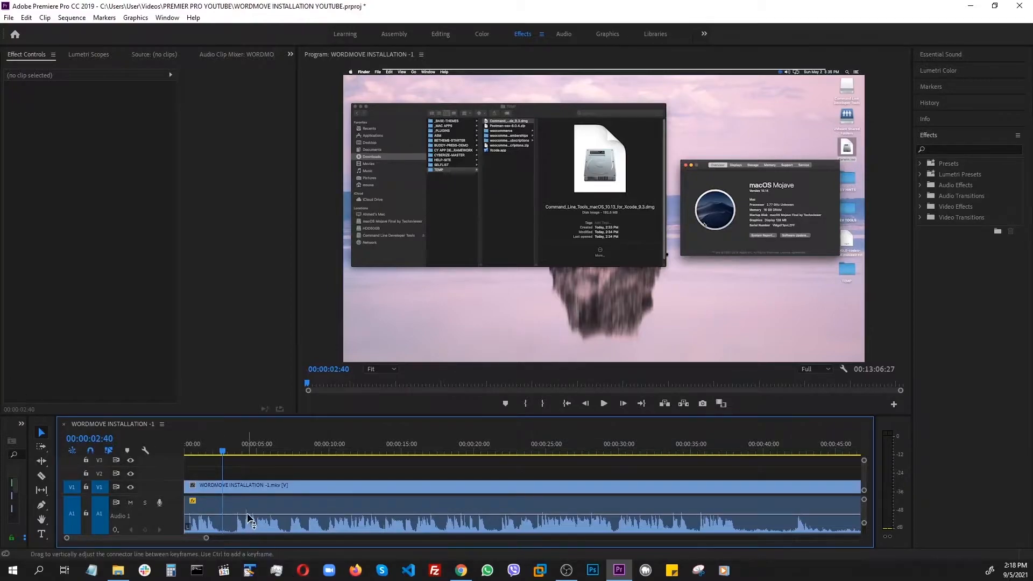
pyautogui.press('c')
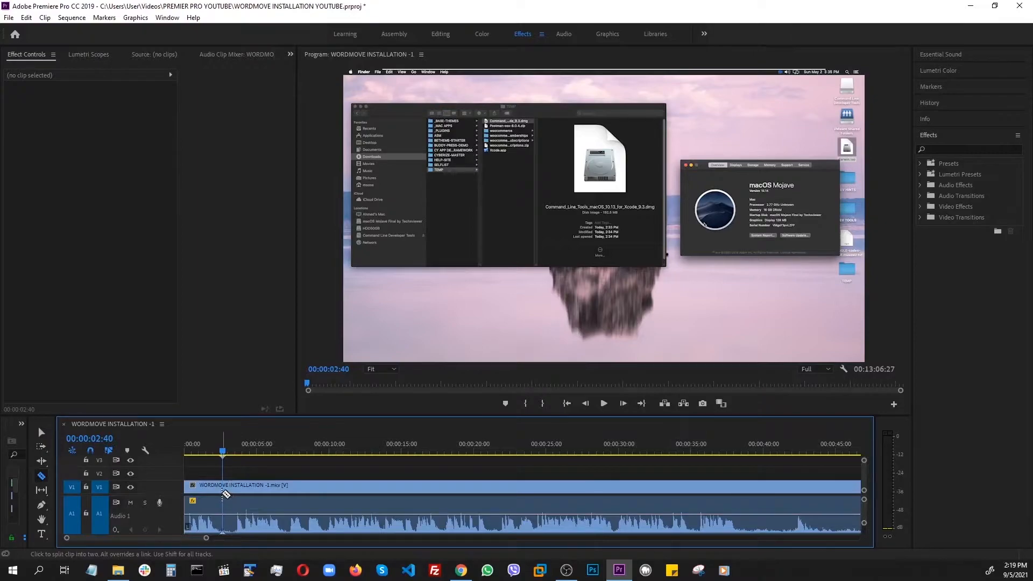
pyautogui.click(224, 492)
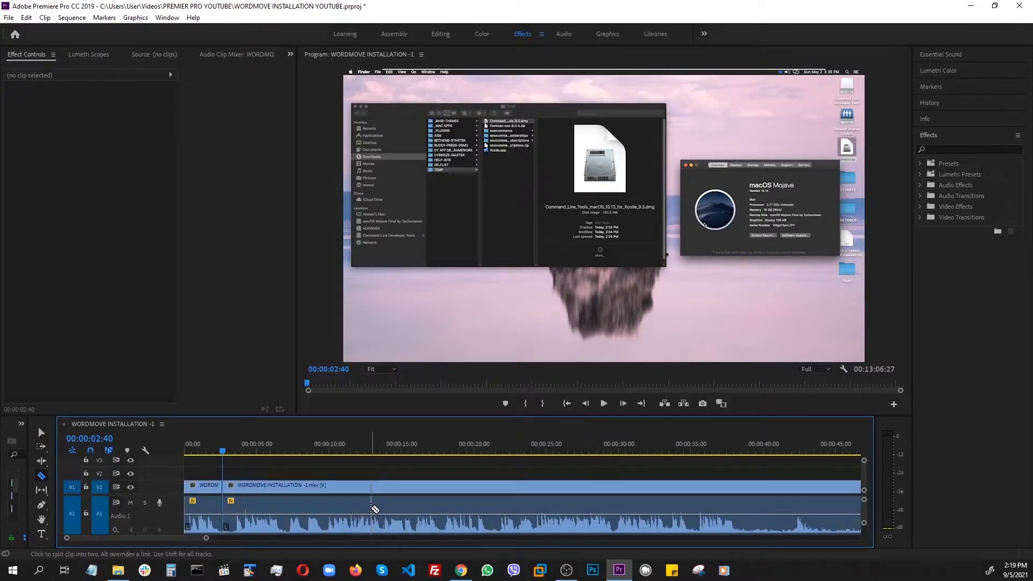
pyautogui.click(372, 509)
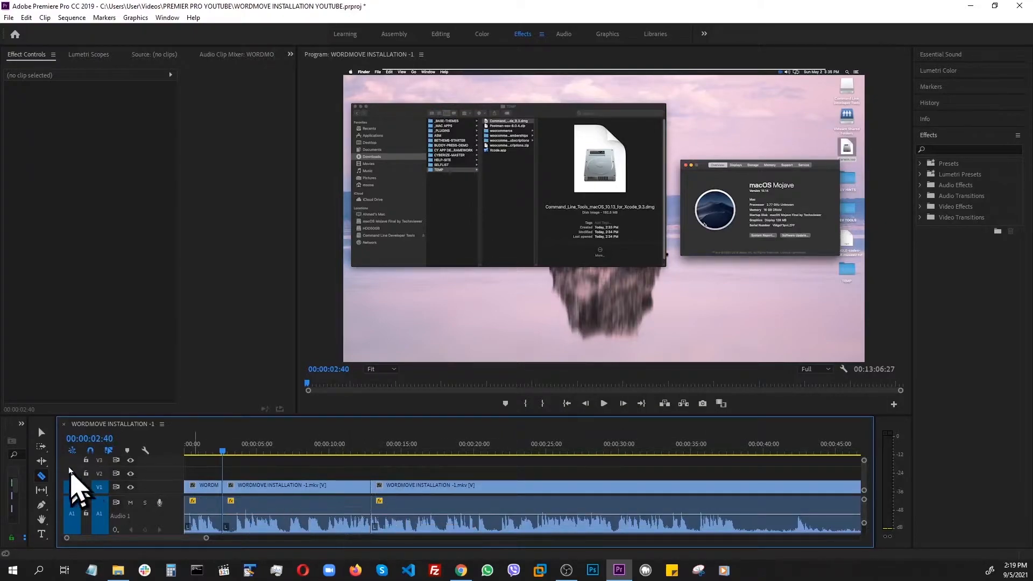
# Step: Select the middle segment and enable Position and Scale keyframing at its start, 00:00:02:40
pyautogui.click(41, 432)
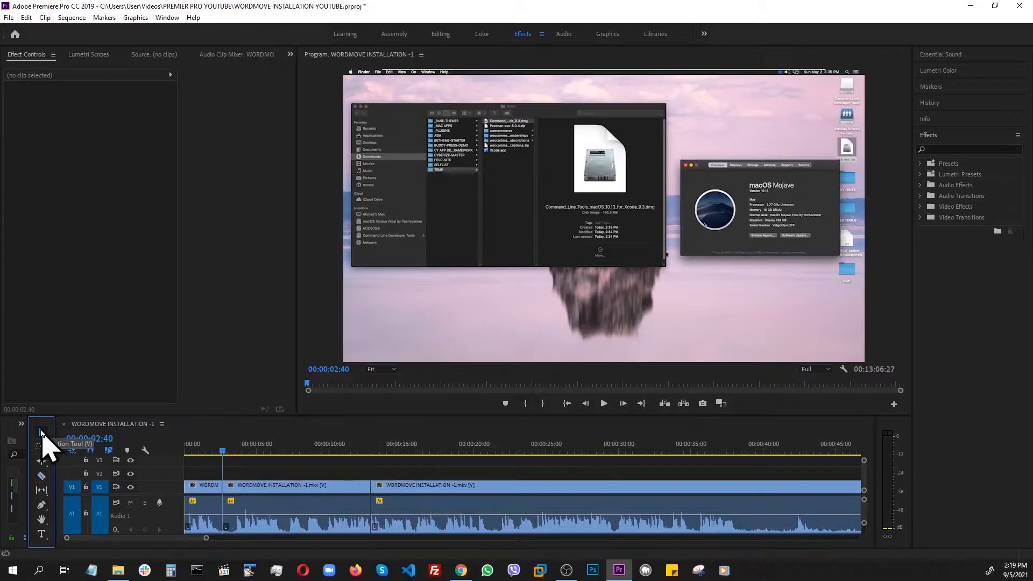
pyautogui.click(268, 498)
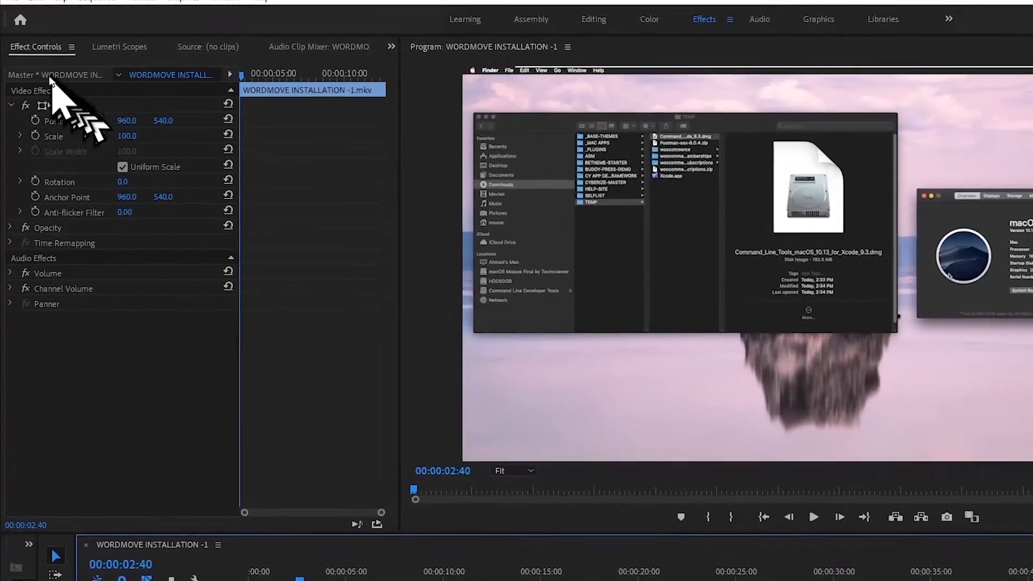
pyautogui.click(39, 126)
pyautogui.click(39, 126)
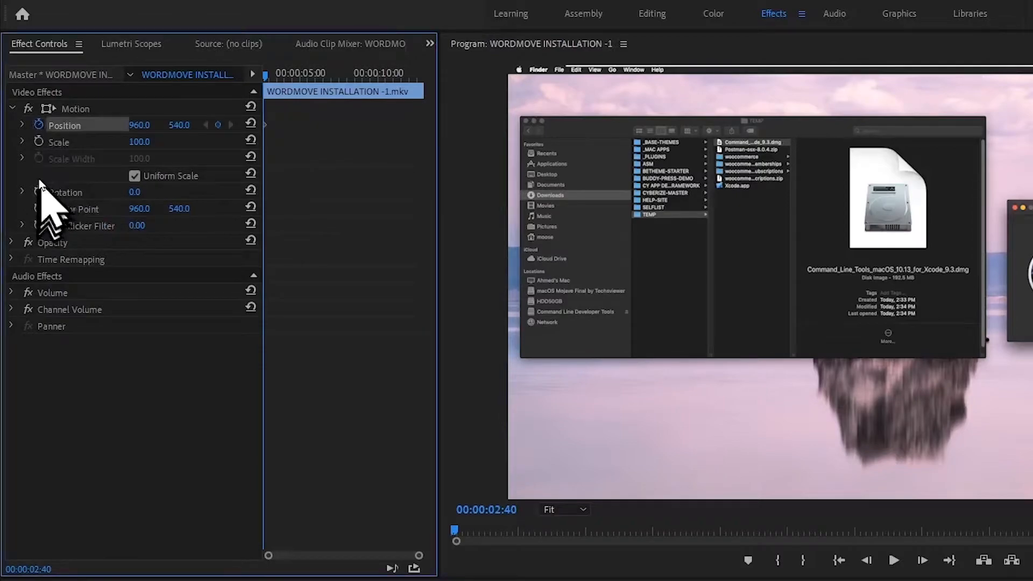
pyautogui.click(39, 142)
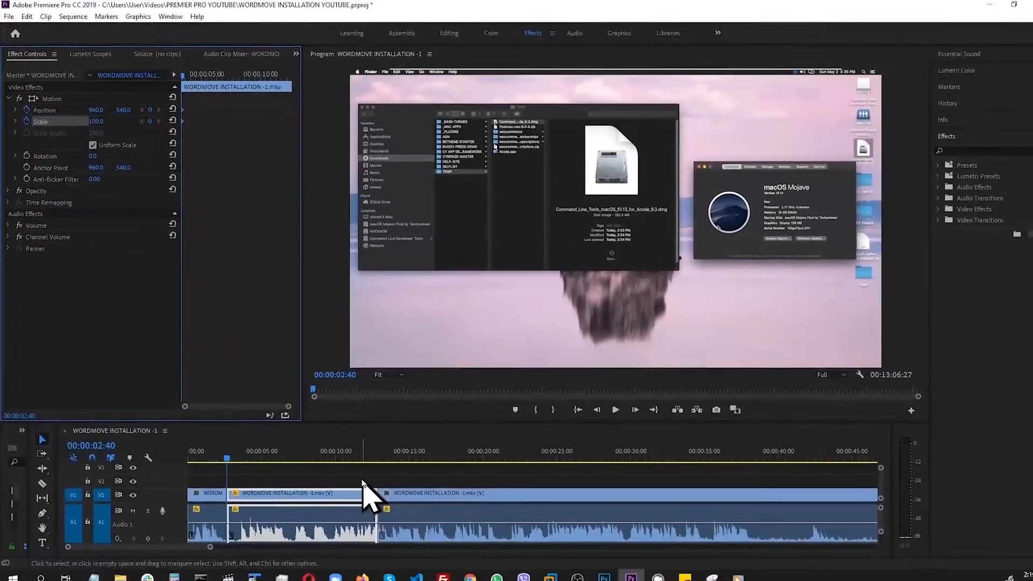
# Step: Move the playhead two seconds into the middle segment, to 00:00:04:40
pyautogui.click(336, 503)
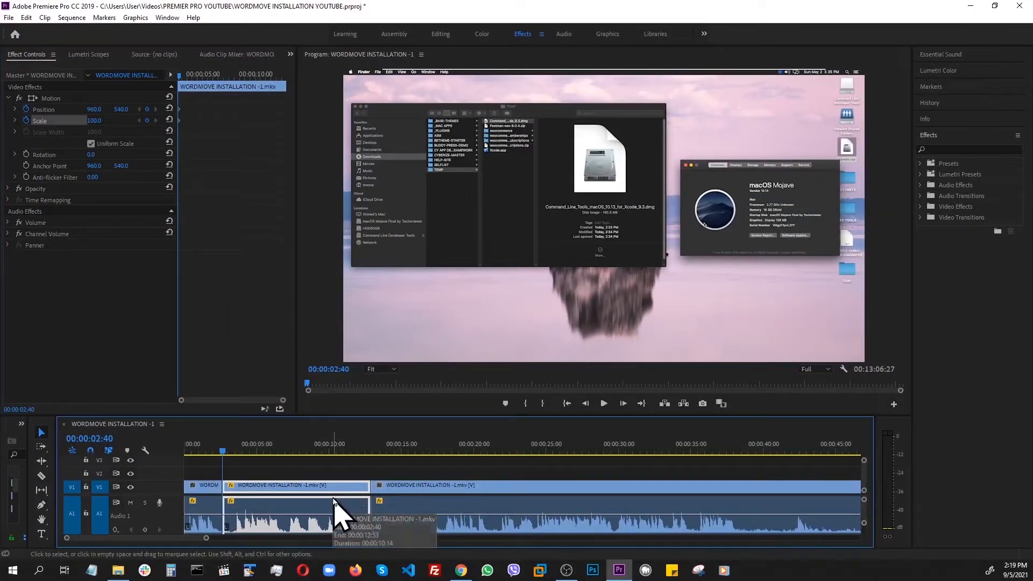
pyautogui.hotkey('shift', 'Right')
pyautogui.hotkey('shift', 'Right')
pyautogui.hotkey('shift', 'Right')
pyautogui.hotkey('shift', 'Right')
pyautogui.hotkey('shift', 'Right')
pyautogui.hotkey('shift', 'Right')
pyautogui.hotkey('shift', 'Right')
pyautogui.hotkey('shift', 'Right')
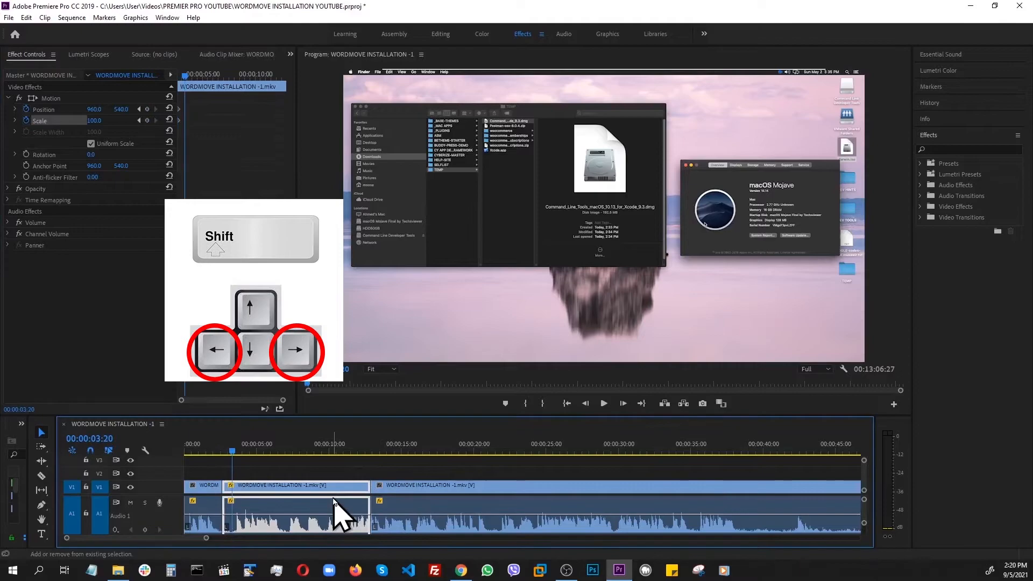
pyautogui.hotkey('shift', 'Right')
pyautogui.hotkey('shift', 'Right')
pyautogui.hotkey('shift', 'Right')
pyautogui.hotkey('shift', 'Right')
pyautogui.hotkey('shift', 'Right')
pyautogui.hotkey('shift', 'Right')
pyautogui.hotkey('shift', 'Right')
pyautogui.hotkey('shift', 'Right')
pyautogui.hotkey('shift', 'Right')
pyautogui.hotkey('shift', 'Right')
pyautogui.hotkey('shift', 'Right')
pyautogui.hotkey('shift', 'Right')
pyautogui.hotkey('shift', 'Right')
pyautogui.hotkey('shift', 'Right')
pyautogui.hotkey('shift', 'Right')
pyautogui.hotkey('shift', 'Right')
pyautogui.hotkey('shift', 'Right')
pyautogui.hotkey('shift', 'Right')
pyautogui.hotkey('shift', 'Right')
pyautogui.hotkey('shift', 'Right')
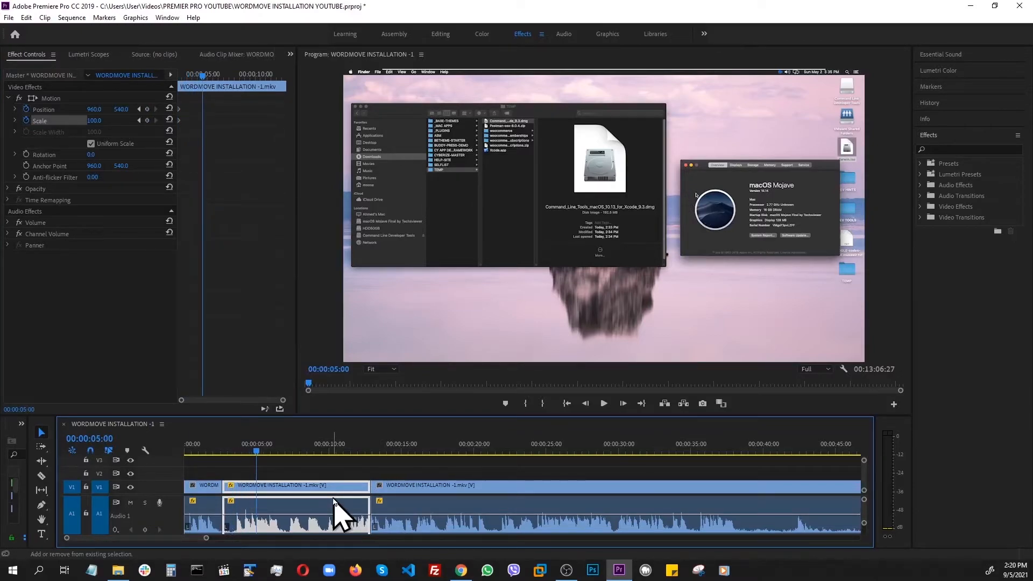
pyautogui.hotkey('shift', 'Left')
pyautogui.hotkey('shift', 'Left')
pyautogui.hotkey('shift', 'Left')
pyautogui.hotkey('shift', 'Left')
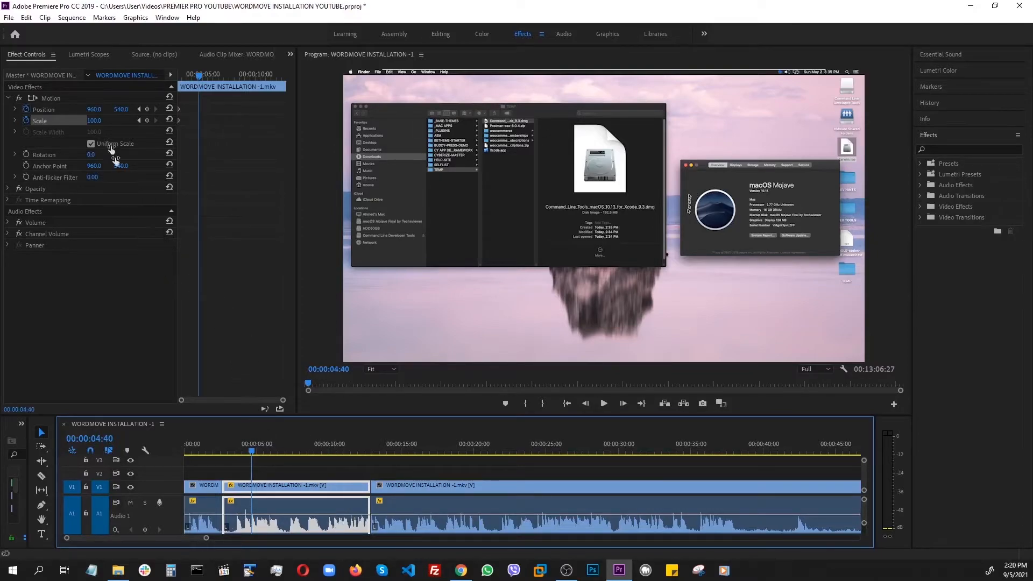
# Step: Keyframe the zoom-in at the playhead by setting Scale to 195 and horizontal Position to -22, framing the macOS Mojave window
pyautogui.click(102, 123)
pyautogui.write('92')
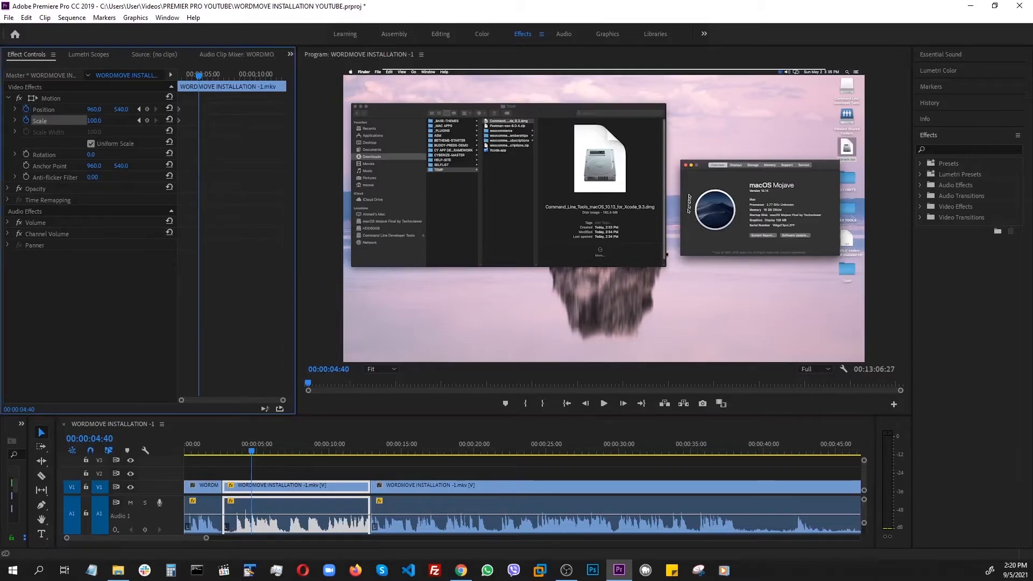
pyautogui.press('Return')
pyautogui.moveTo(98, 122); pyautogui.dragTo(154, 122)
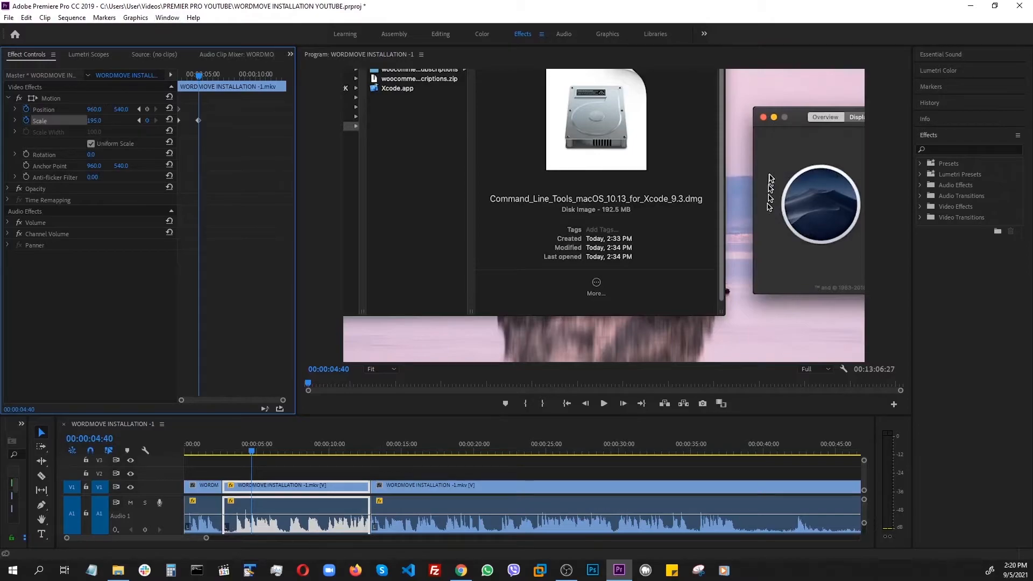
pyautogui.moveTo(94, 110); pyautogui.dragTo(0, 109)
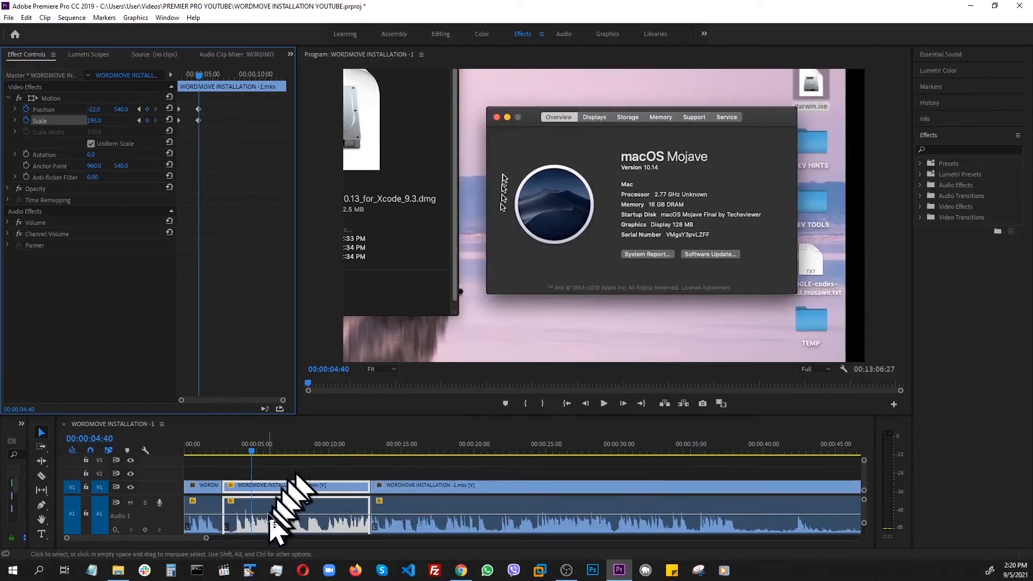
# Step: Return to the start of the sequence and play it through the middle segment to preview the animated zoom
pyautogui.click(300, 491)
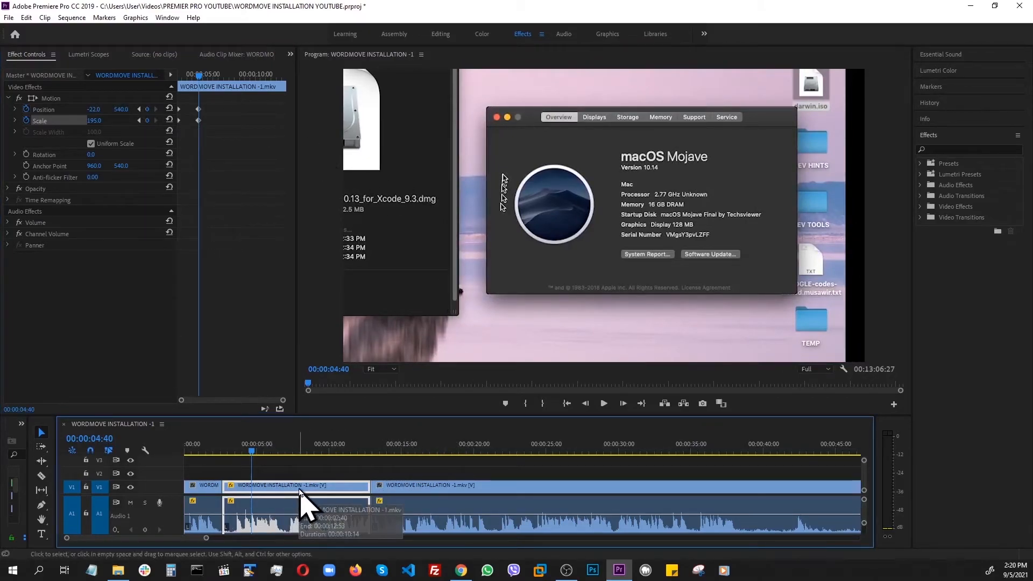
pyautogui.press('Up')
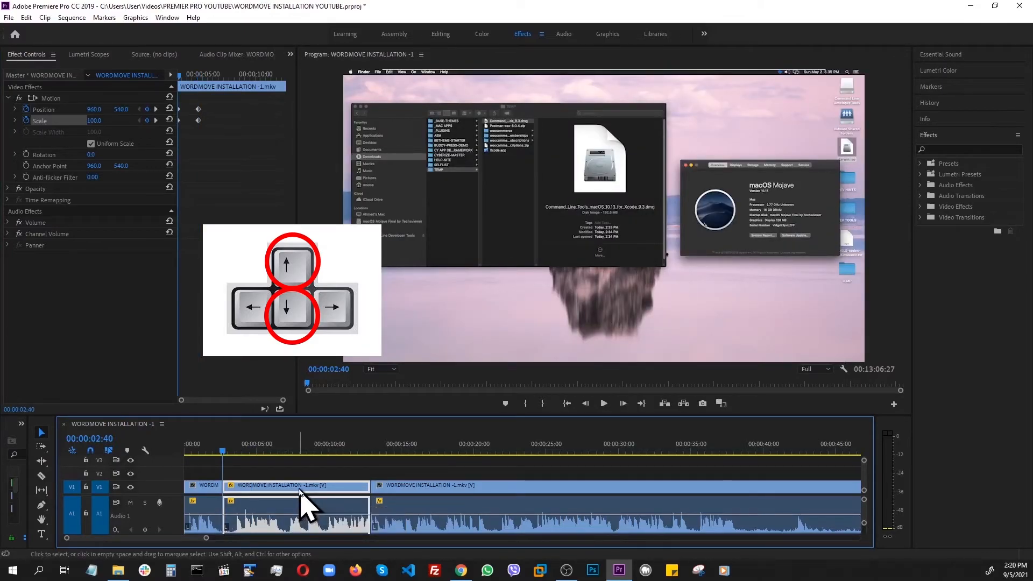
pyautogui.press('Up')
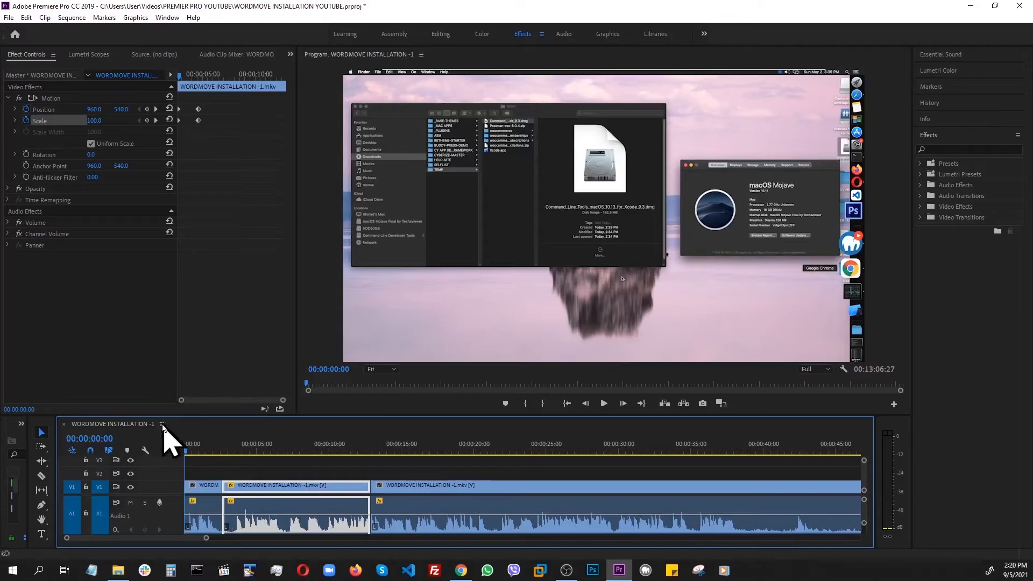
pyautogui.press('space')
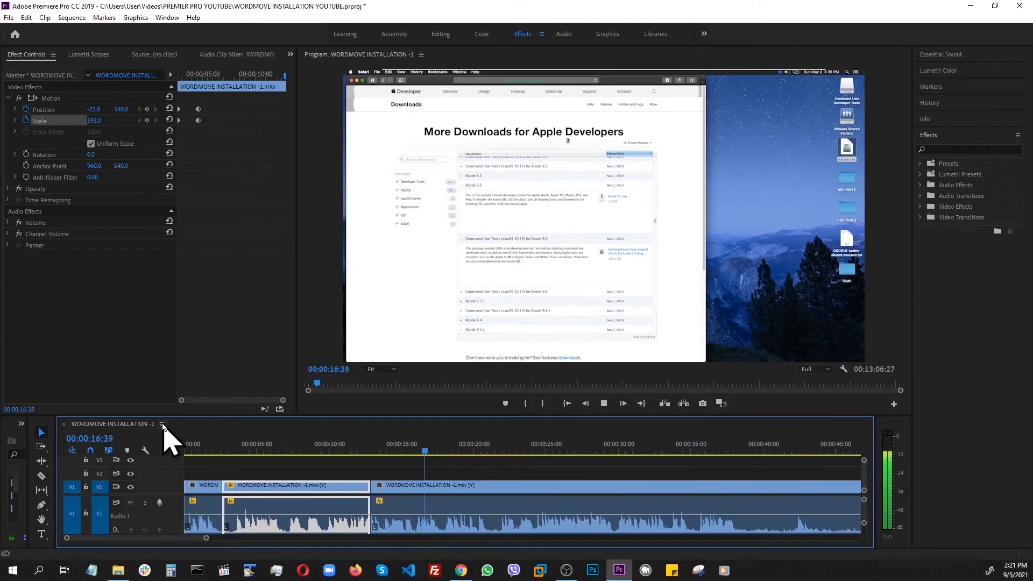
pyautogui.press('space')
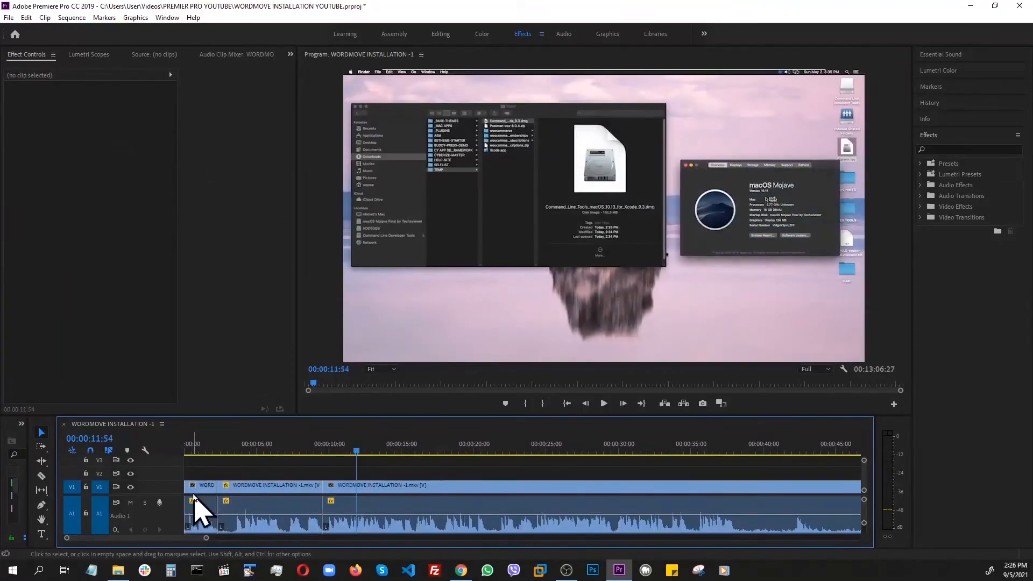